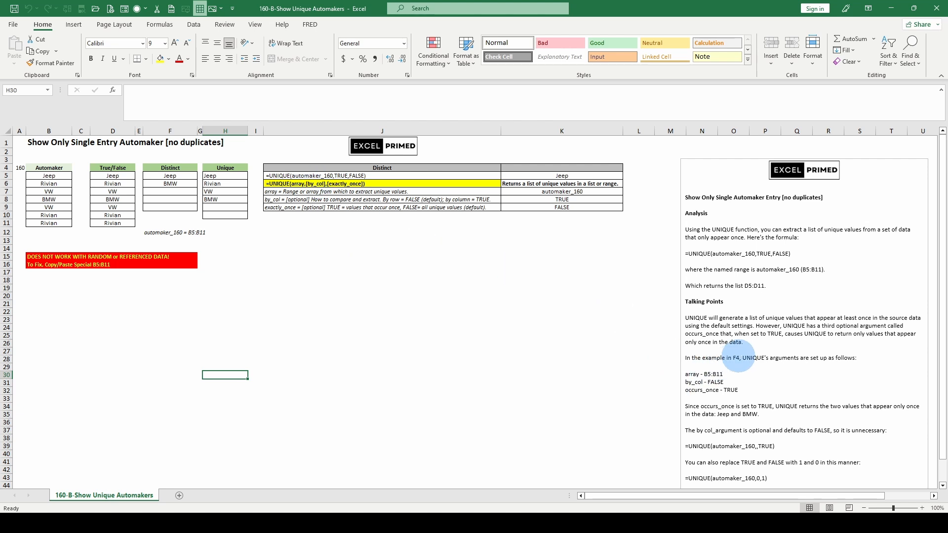
- Read the notes on the sheet and examine the by_col and exactly_once arguments of the UNIQUE formula in D5
scroll(741, 353, "down", 1)
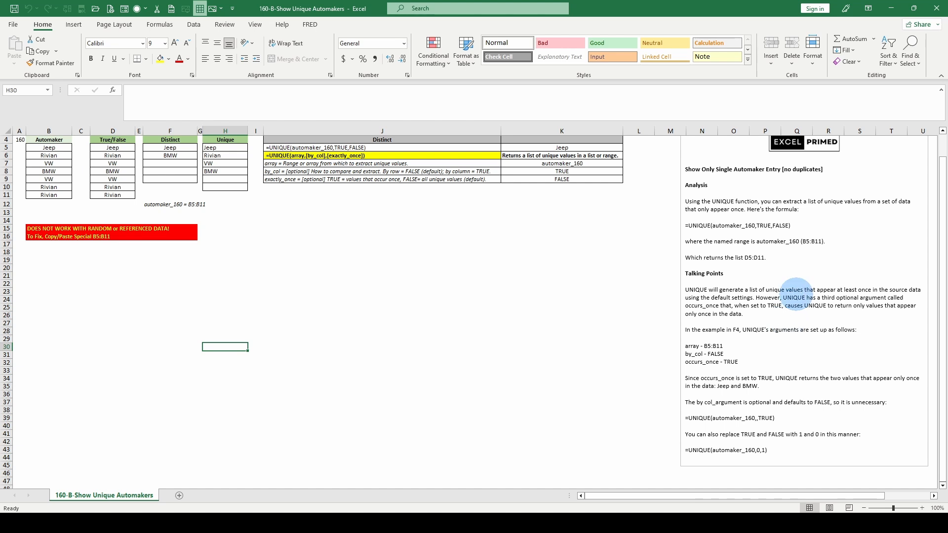
scroll(535, 196, "up", 1)
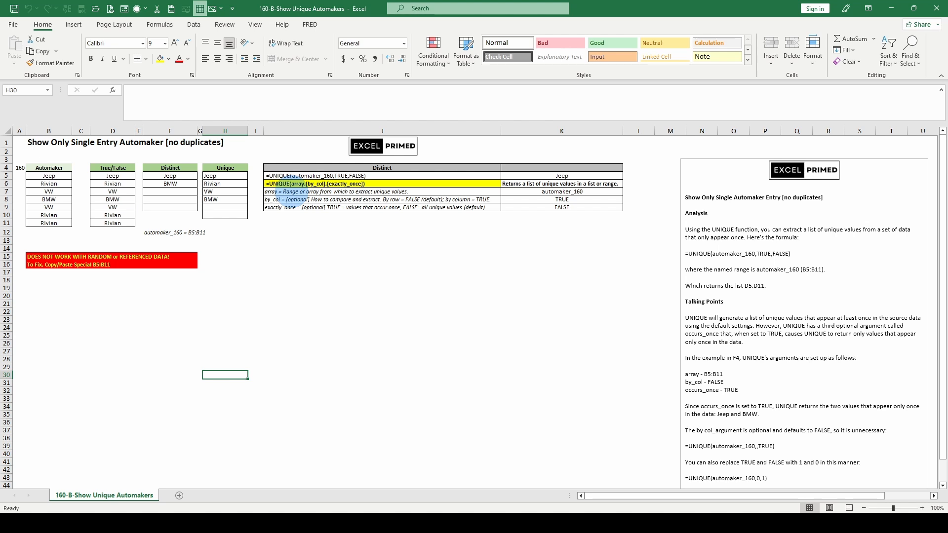
left_click(124, 176)
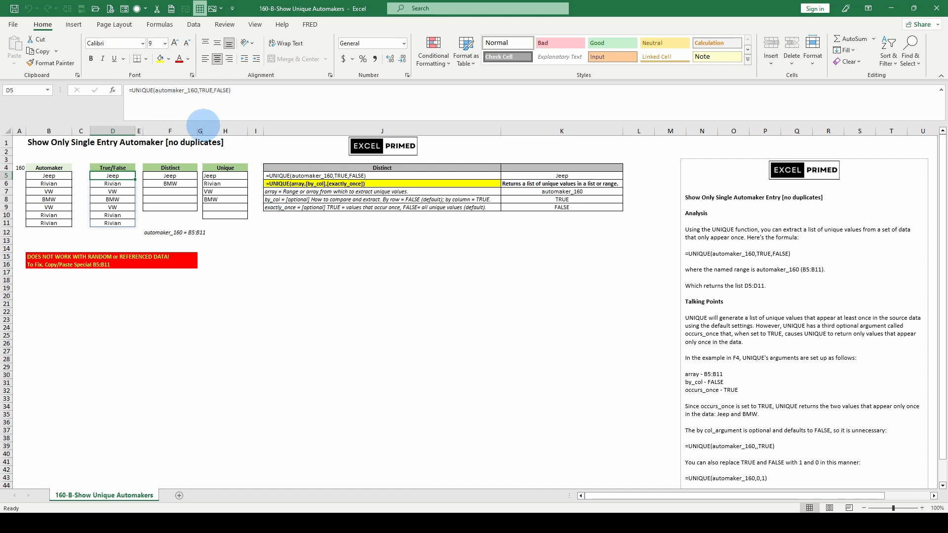
left_click(179, 90)
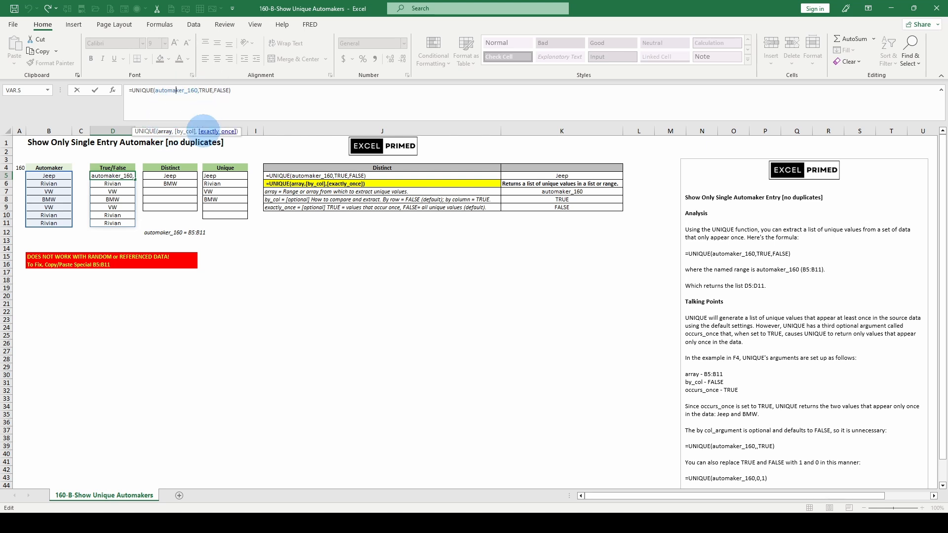
double_click(206, 91)
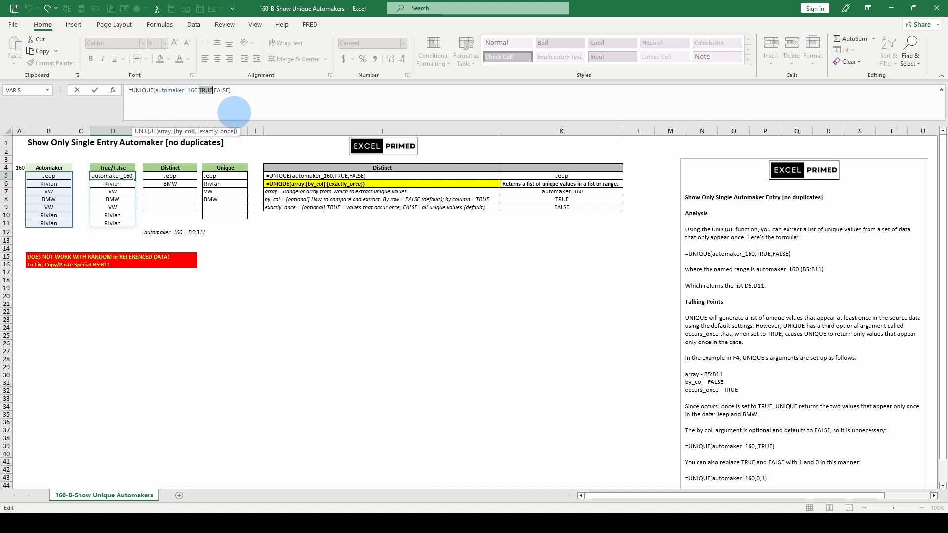
left_click(217, 131)
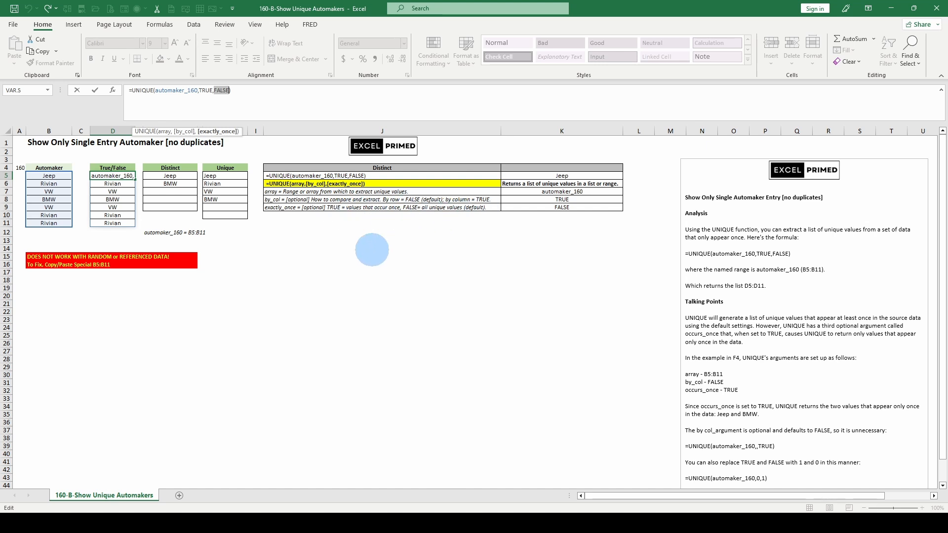
key("Escape")
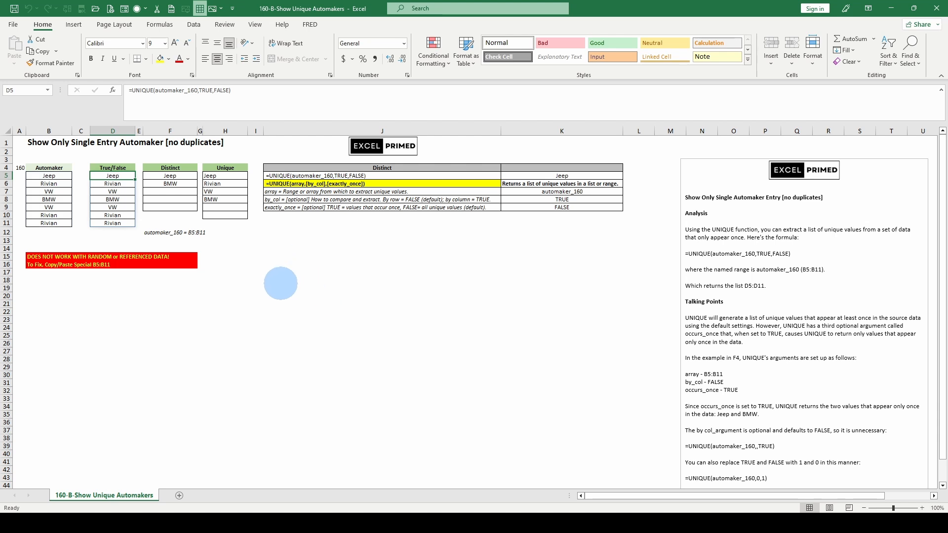
- Recalculate the sheet to regenerate the automaker list, and inspect the UNIQUE formula of the Distinct column in F5
key("F9")
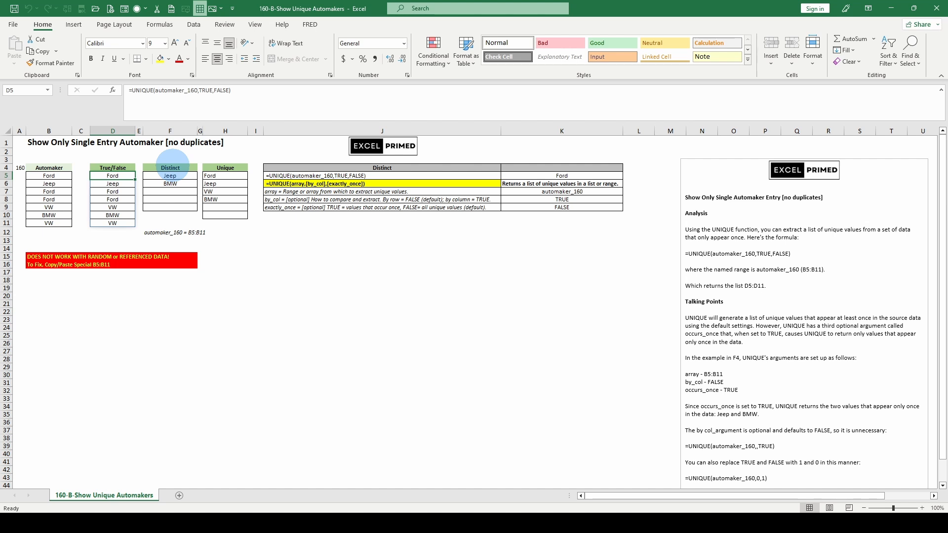
left_click(170, 176)
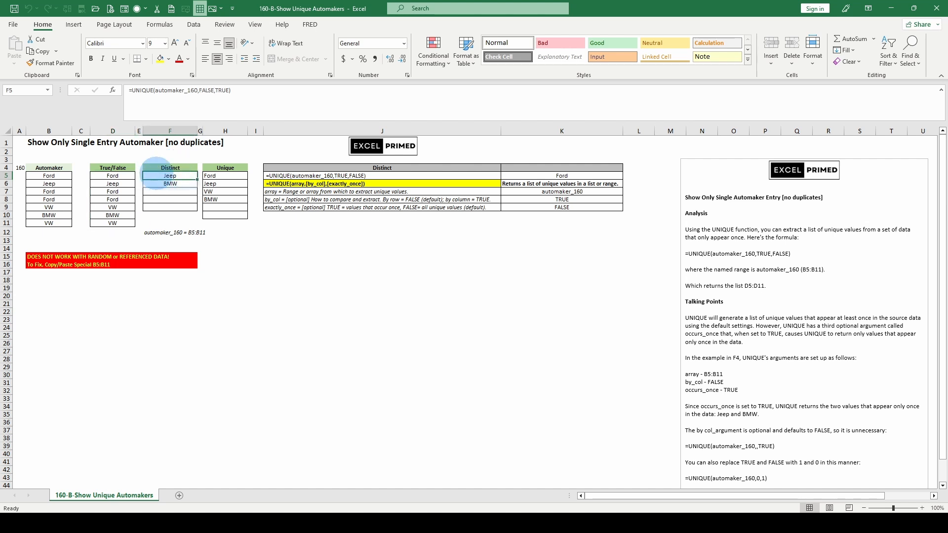
key("F2")
key("Escape")
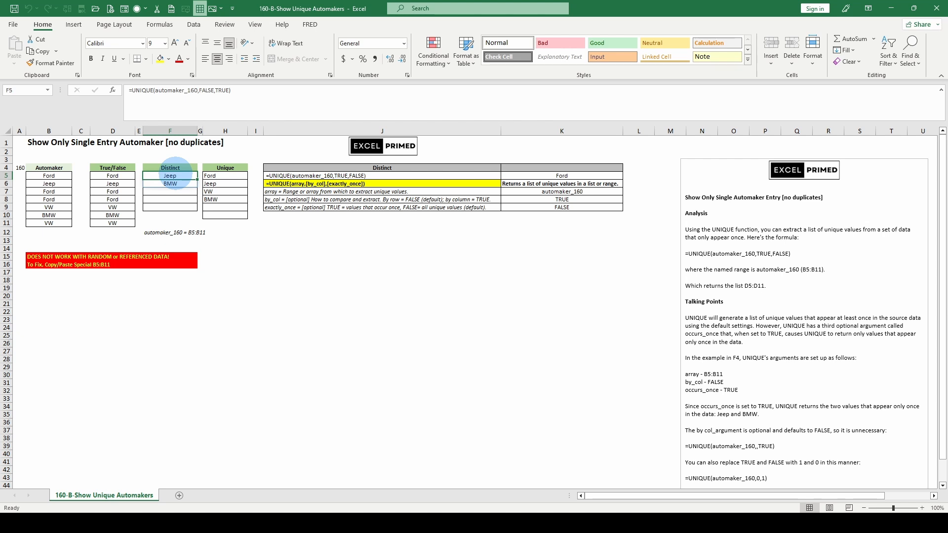
- Recalculate the sheet six times to test the Distinct formula against new random automaker lists
key("F9")
key("F9")
key("F9")
key("F9")
key("F9")
key("F9")
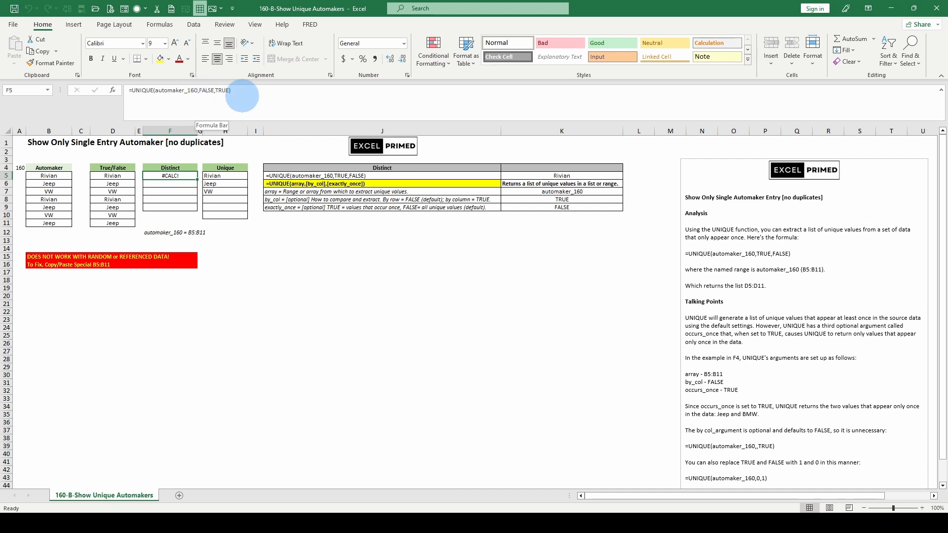
- Check the formulas in D5 and F5, and recalculate the sheet five more times with F5 selected
left_click(115, 177)
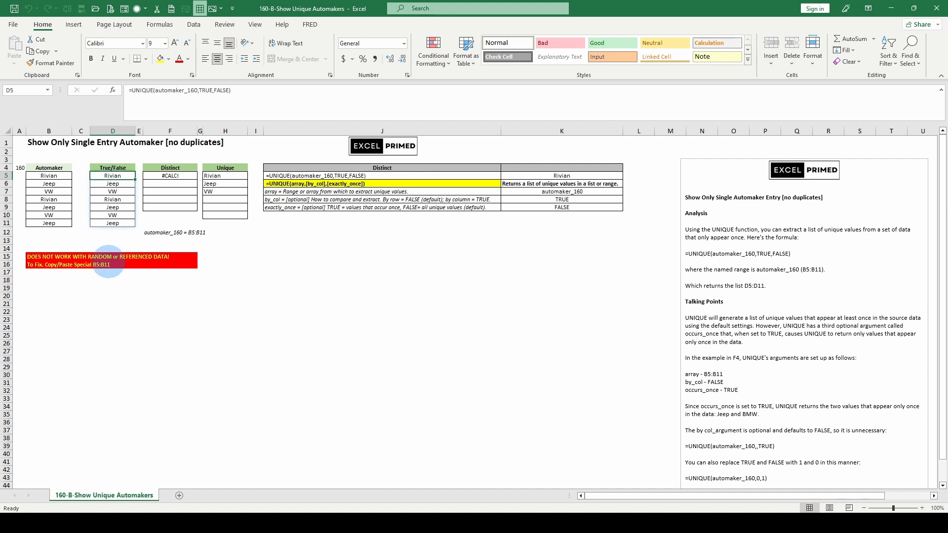
left_click(170, 177)
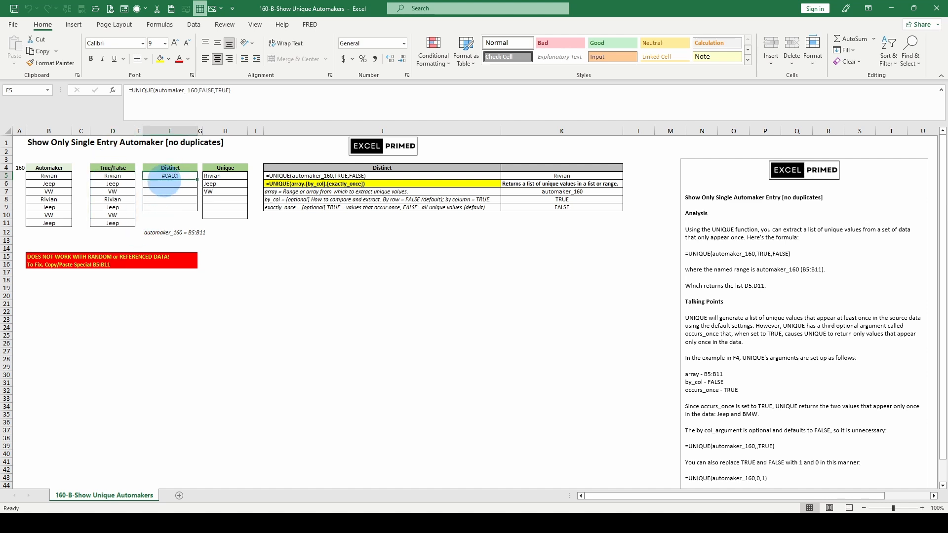
key("F9")
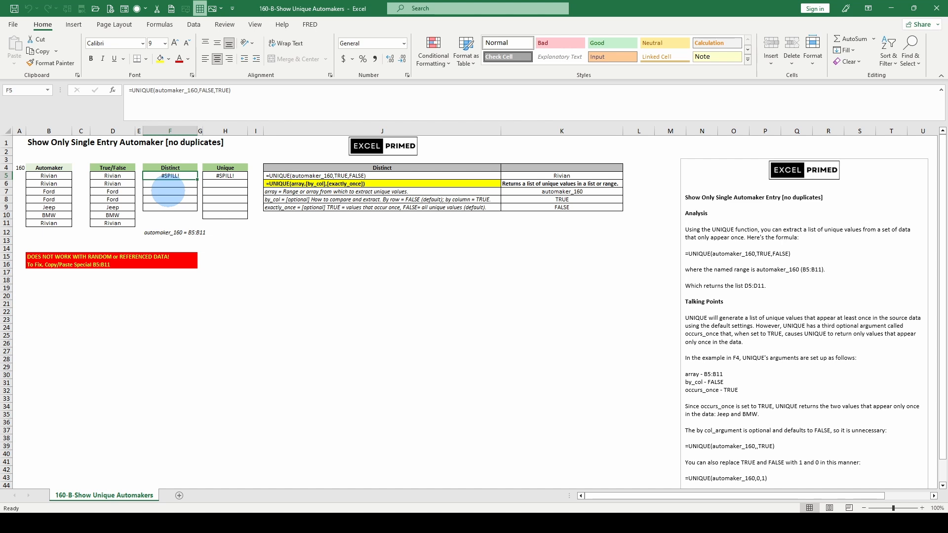
key("F9")
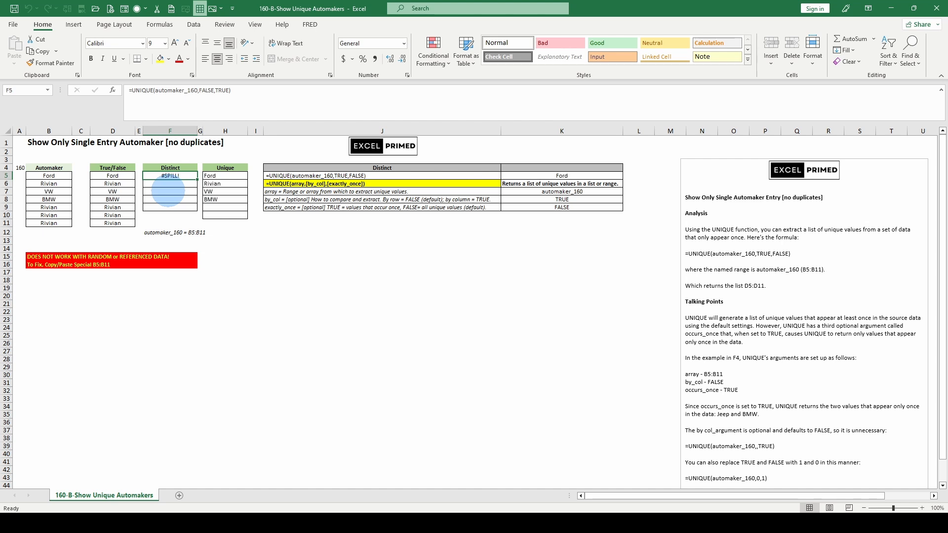
key("F9")
key("F9")
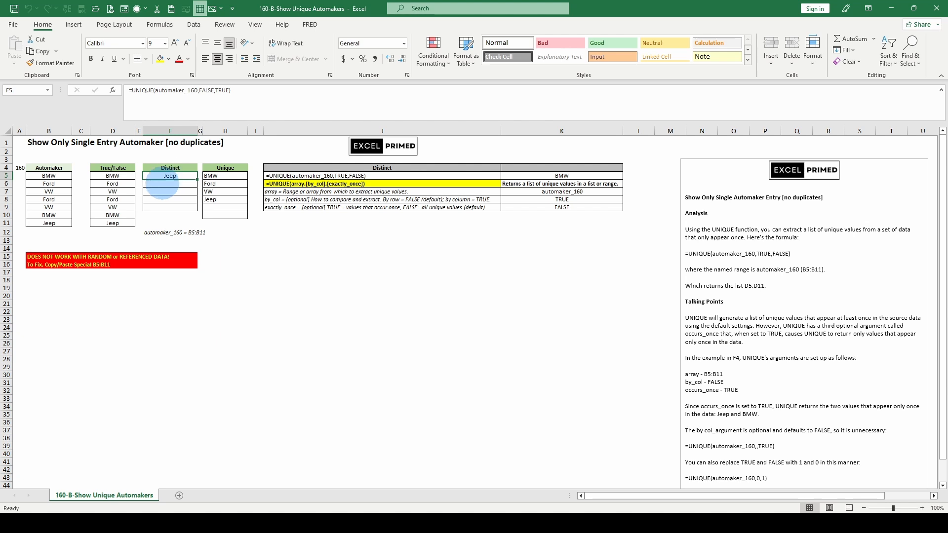
key("F9")
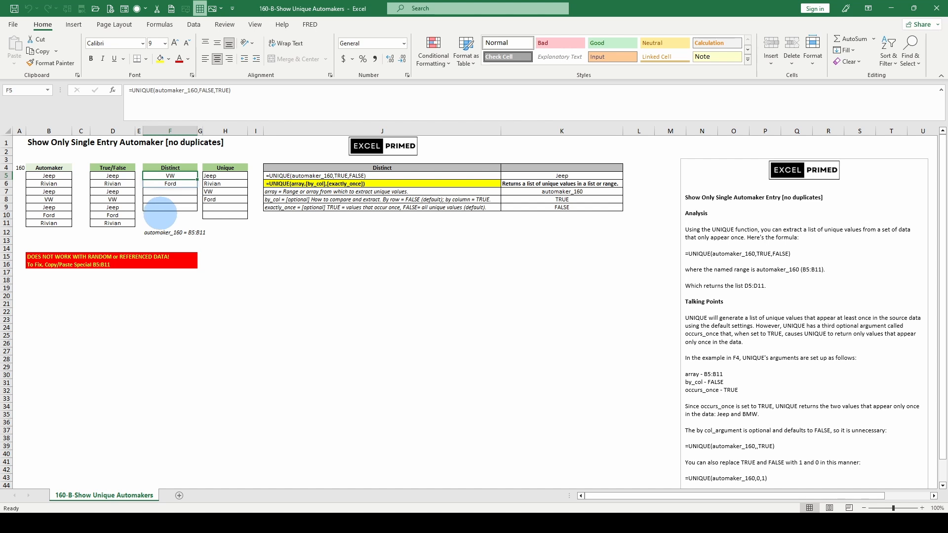
- Examine the arguments of the UNIQUE formulas in H5 and F5 without editing them
left_click(223, 175)
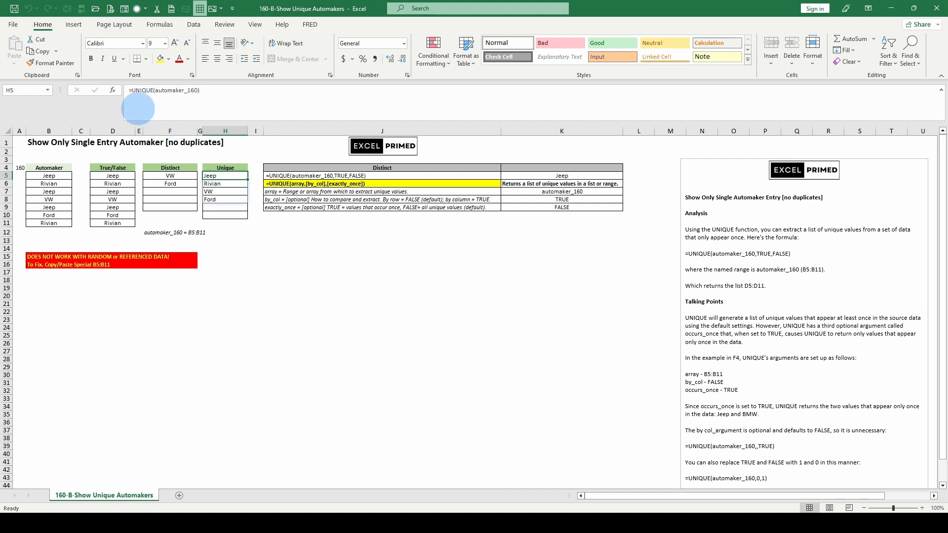
left_click(172, 90)
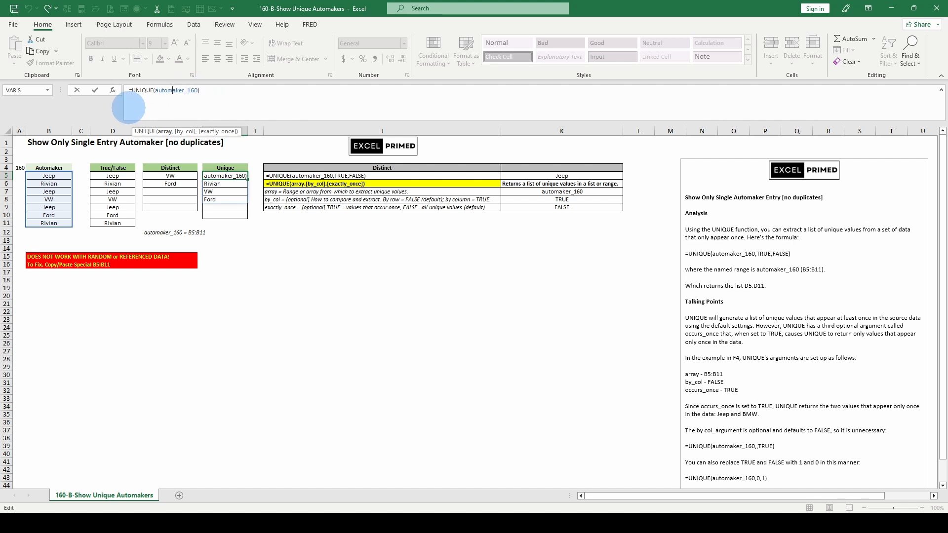
key("Return")
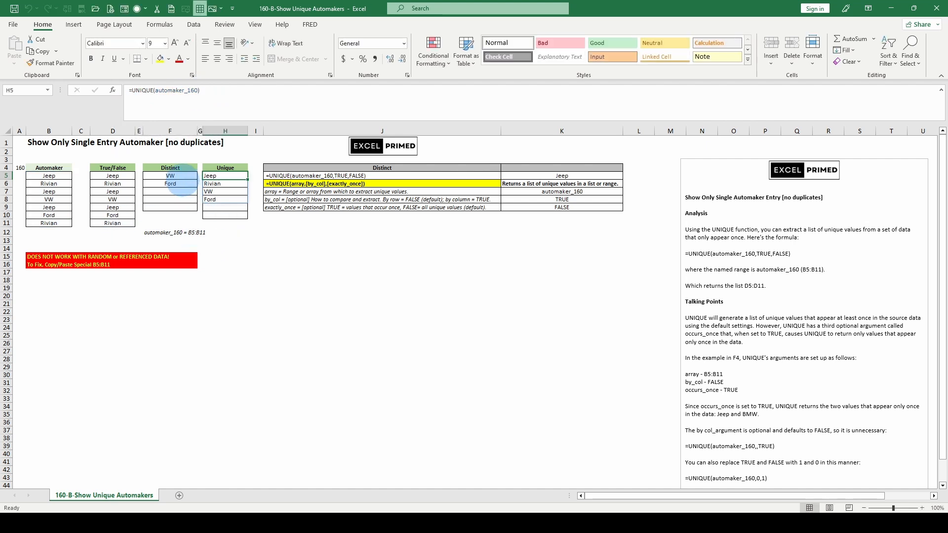
left_click(170, 177)
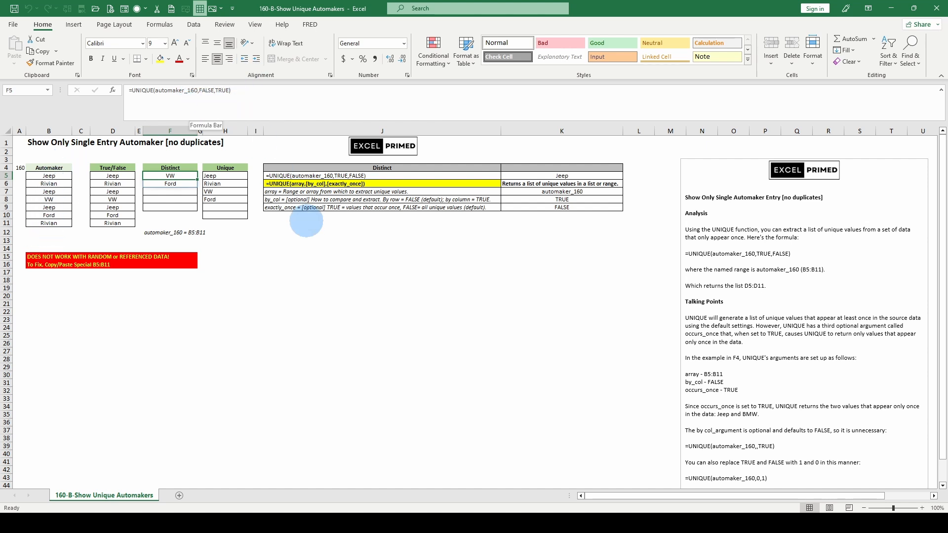
left_click(205, 101)
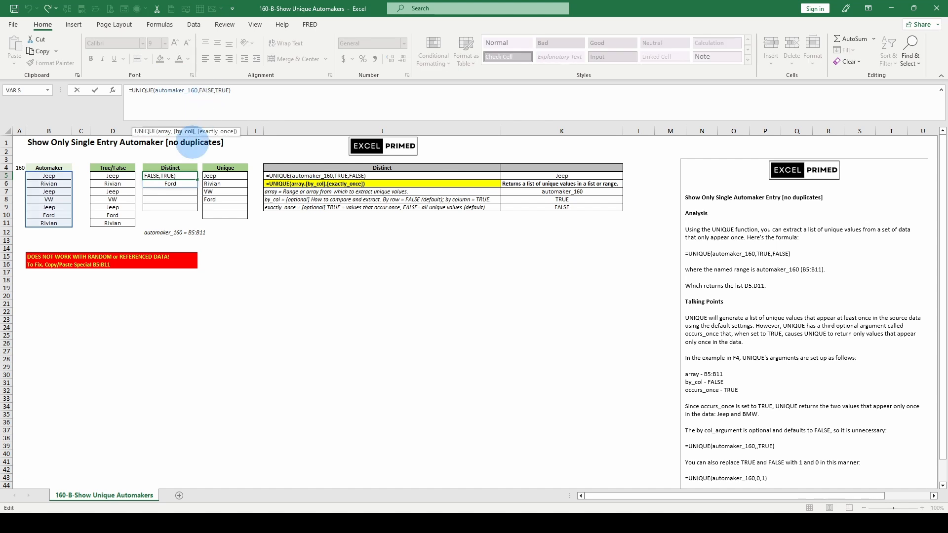
key("Escape")
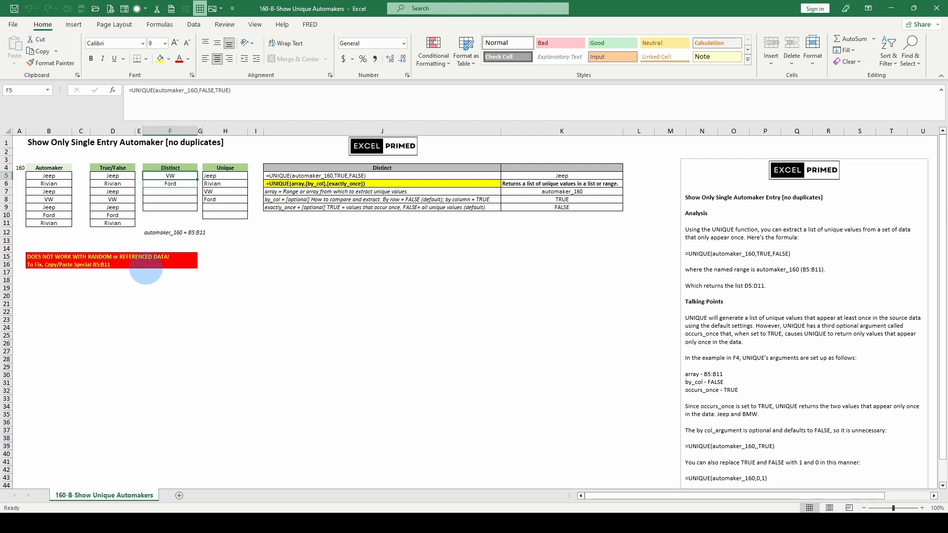
- Compare the True/False, Distinct and Unique columns, checking the formulas in F5 and H5
left_click(118, 167)
left_click(163, 177)
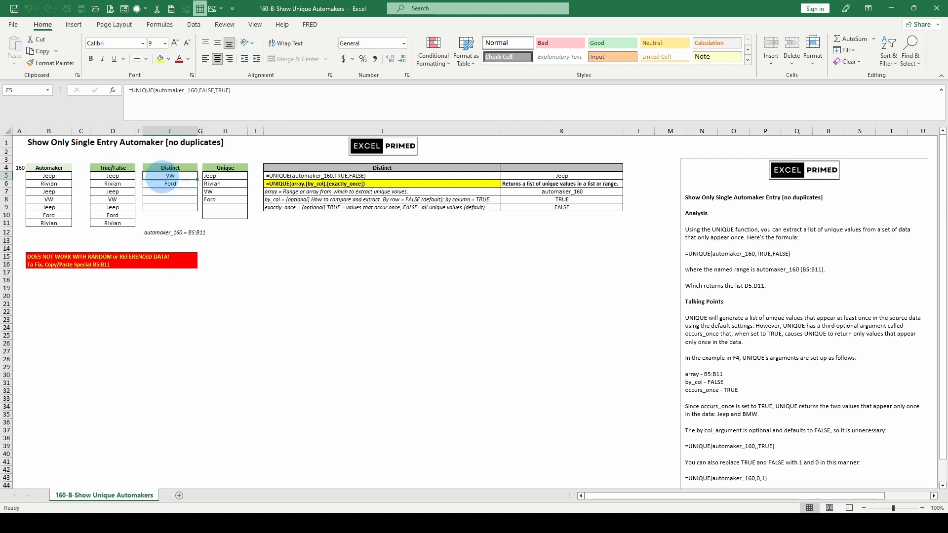
left_click(220, 176)
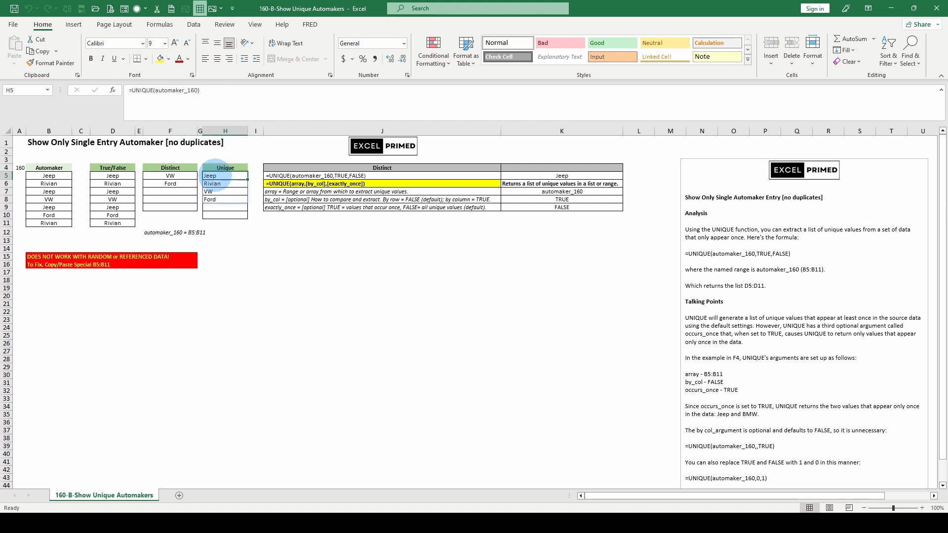